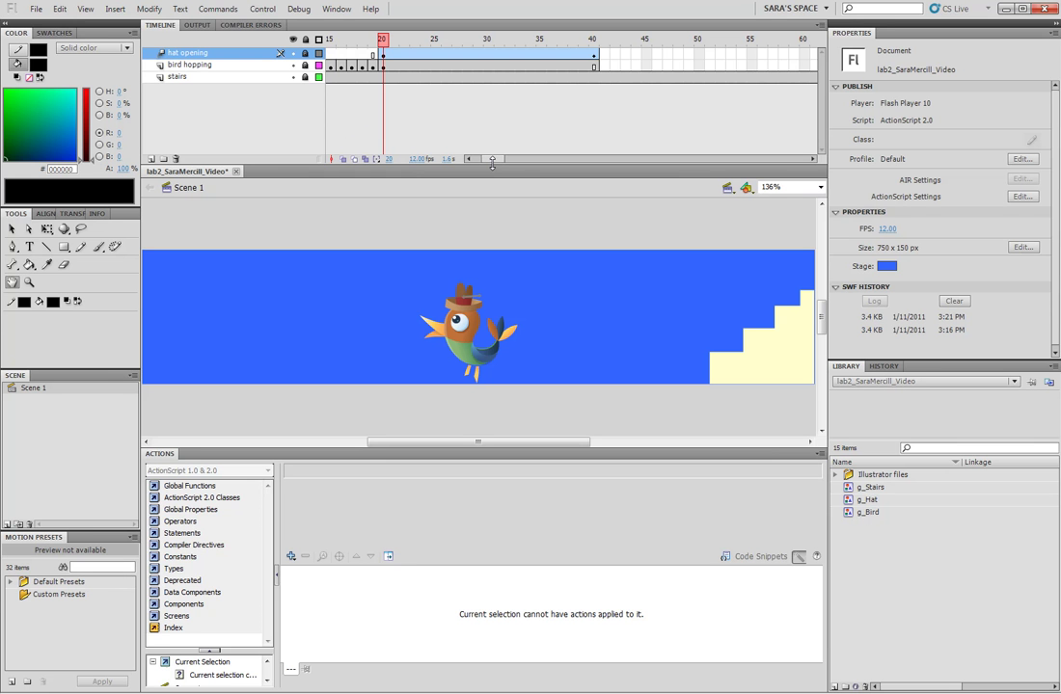
Inspect the hat opening and bird hopping tween frames on the timeline.
drag(486, 162, 512, 161)
click(656, 55)
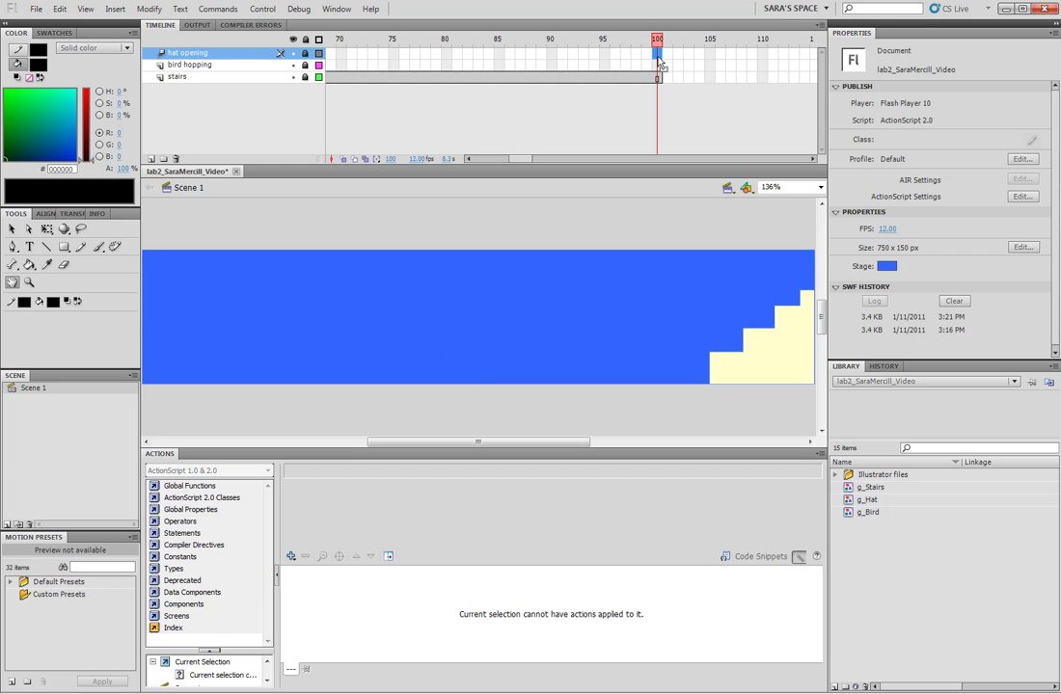
click(657, 54)
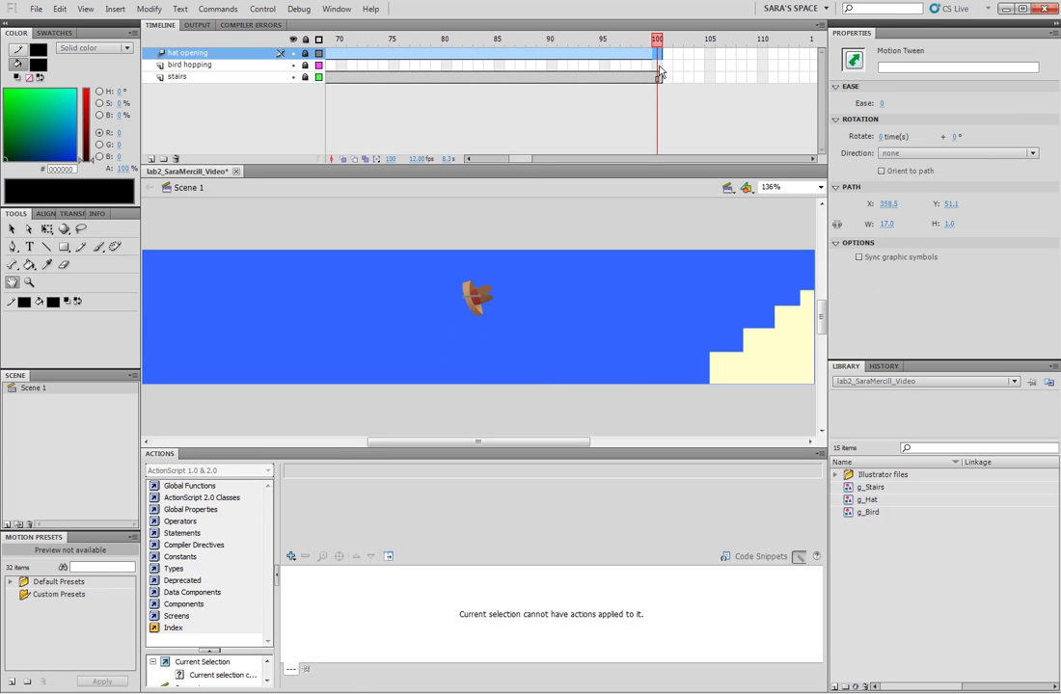
click(656, 65)
drag(526, 161, 491, 162)
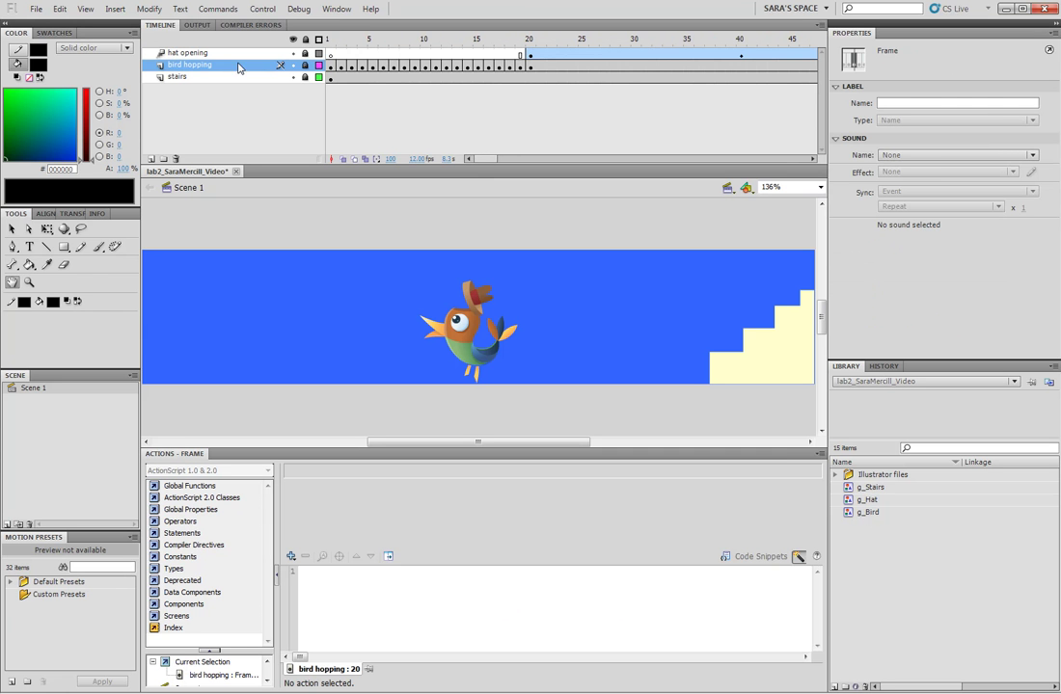
Add Layer 10 above hat opening with a blank keyframe at frame 40.
click(183, 53)
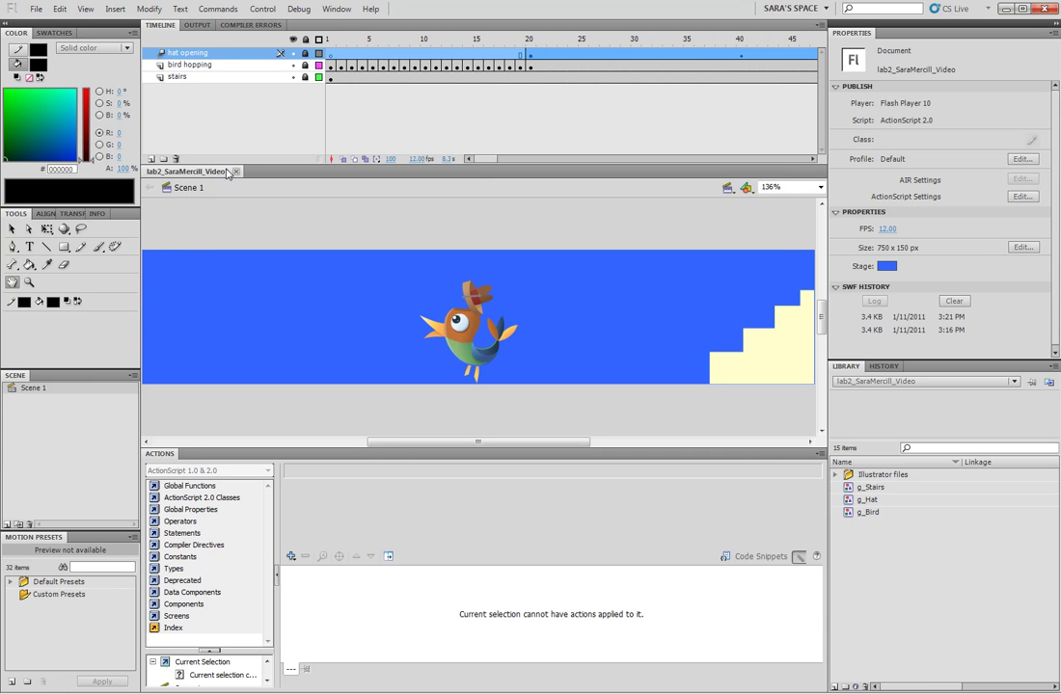
click(150, 160)
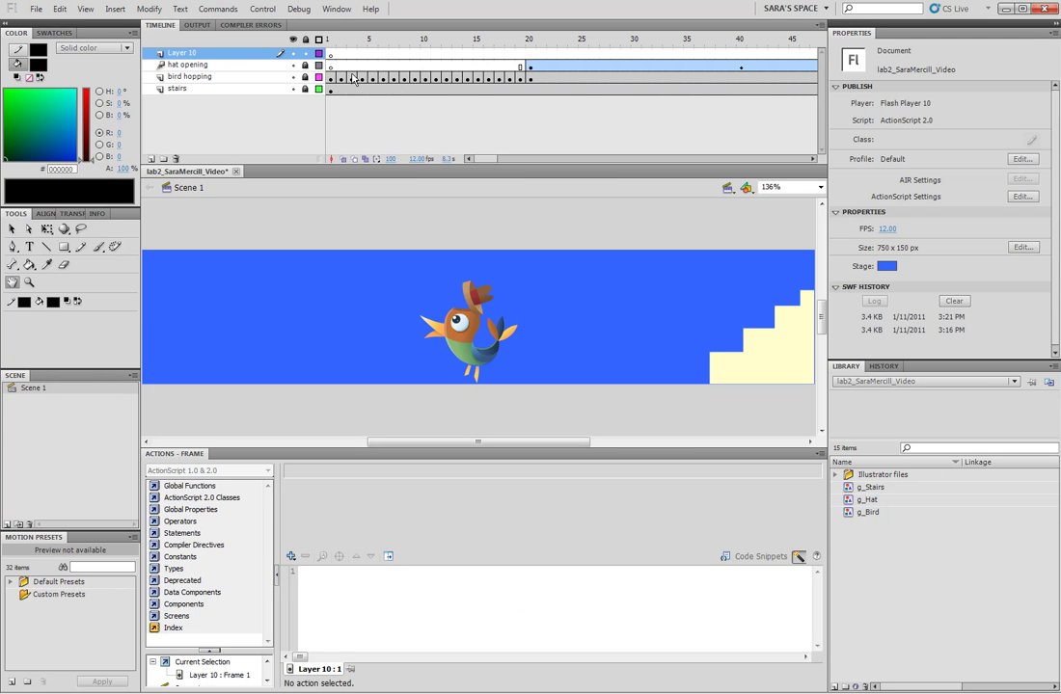
scroll(424, 133, right, 5)
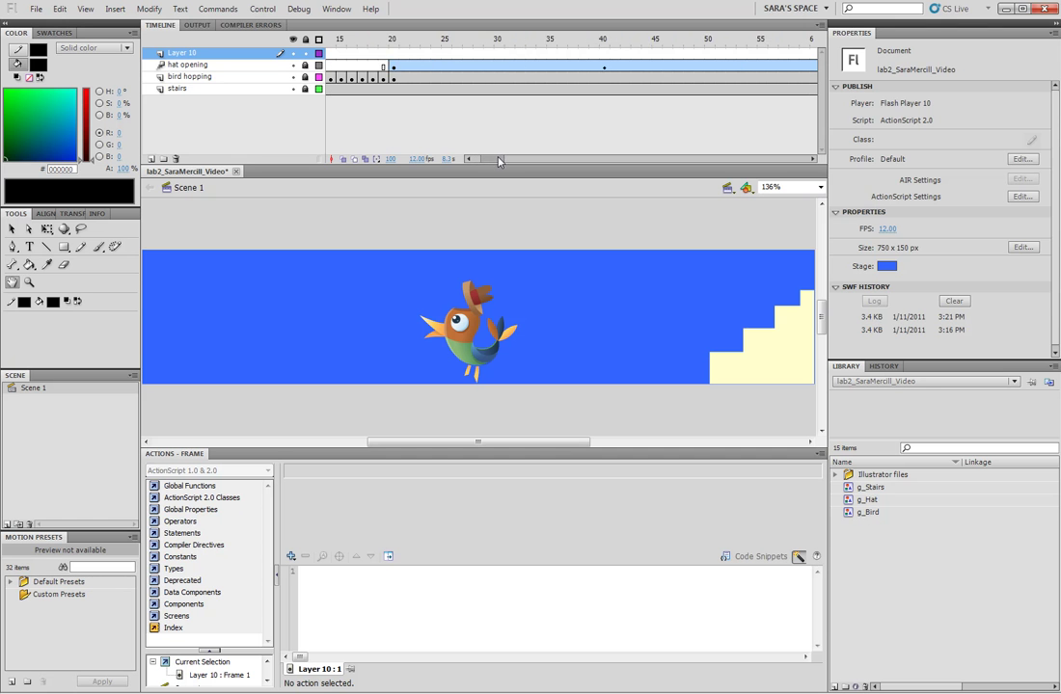
click(562, 53)
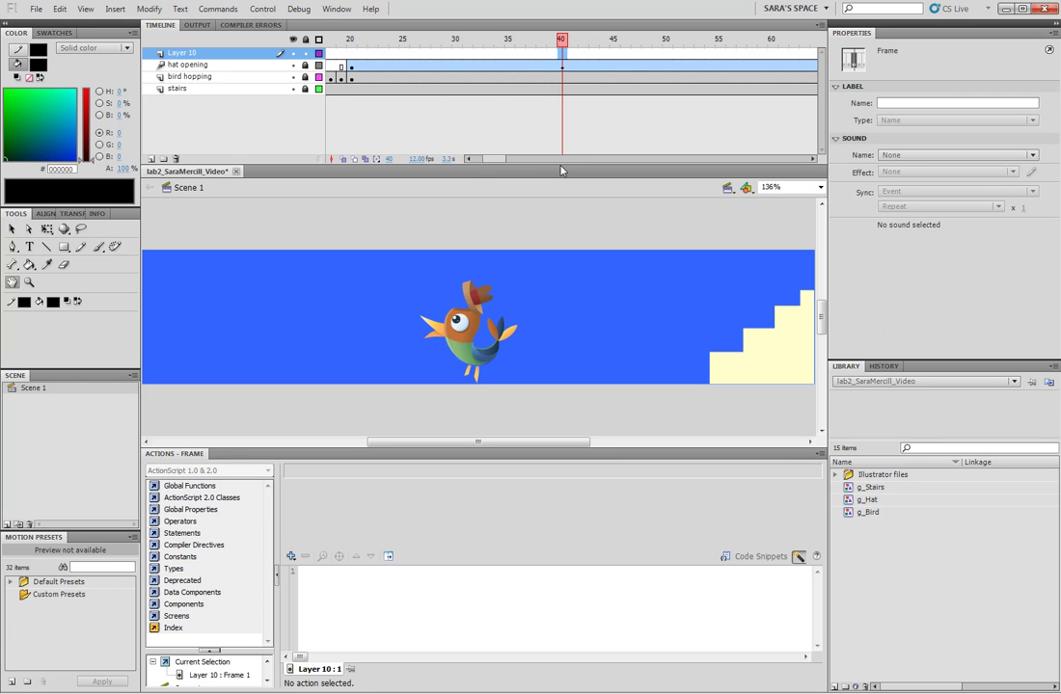
key(F7)
Choose the Text tool with a pale yellow FFFFCD fill colour.
click(30, 247)
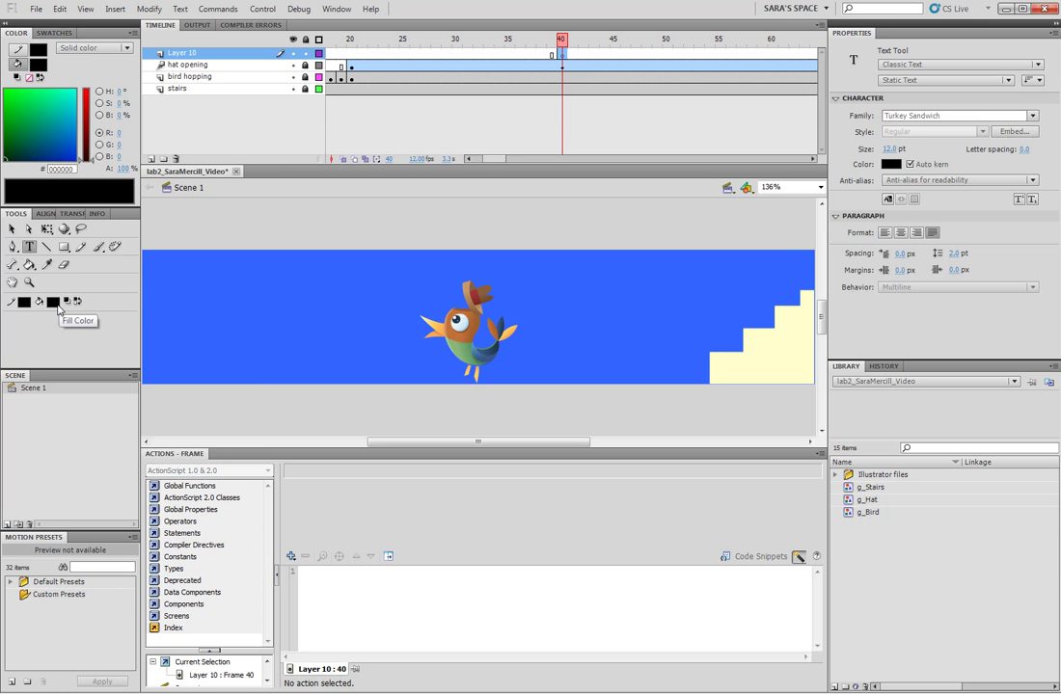
click(55, 307)
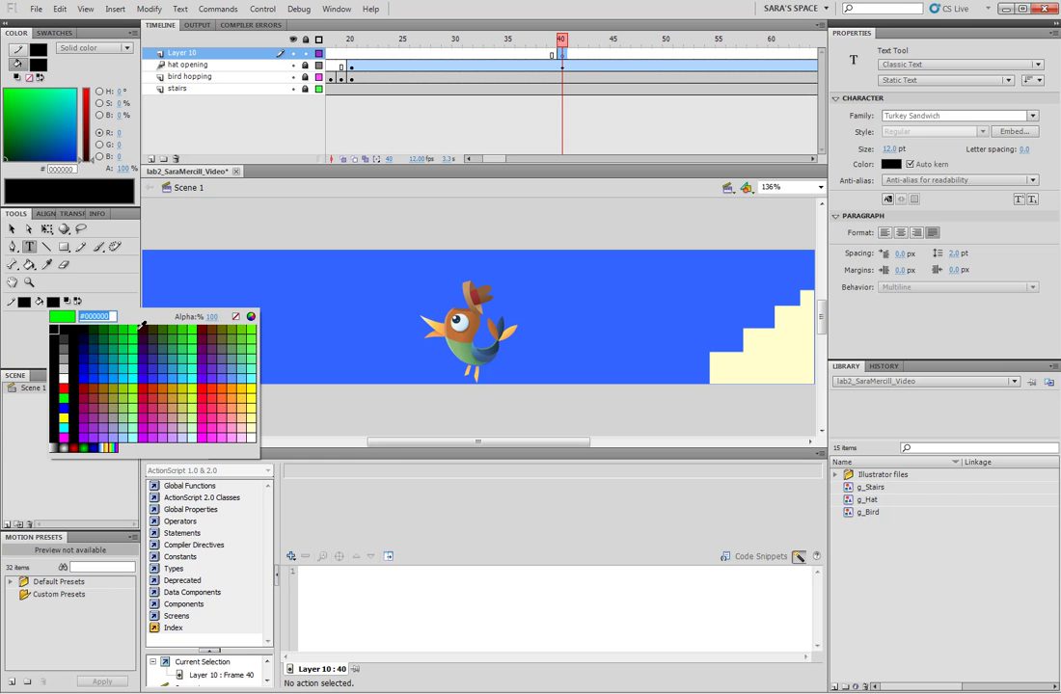
text(ffffcd)
key(Return)
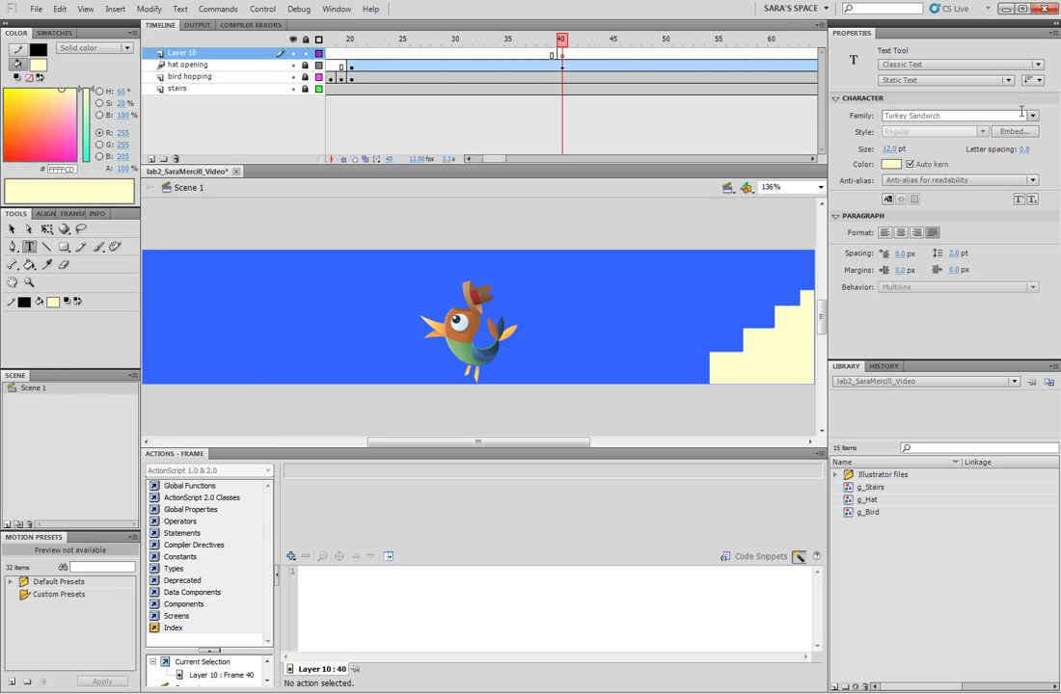
Keep the Turkey Sandwich font at about 33 pt and start a text box over the bird.
click(901, 114)
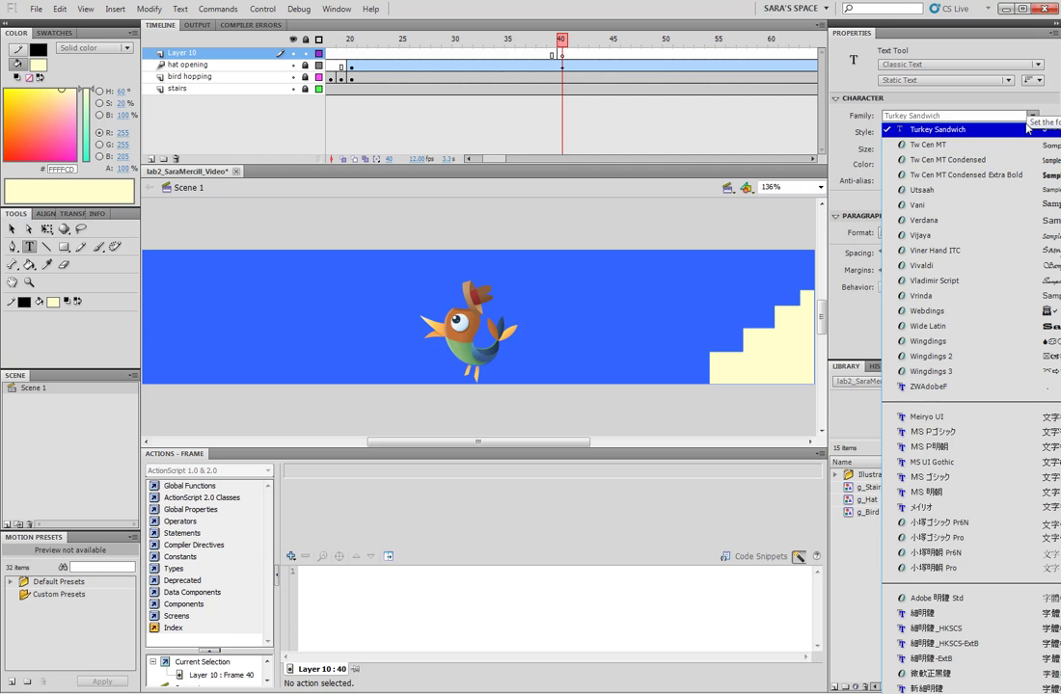
click(924, 132)
click(891, 149)
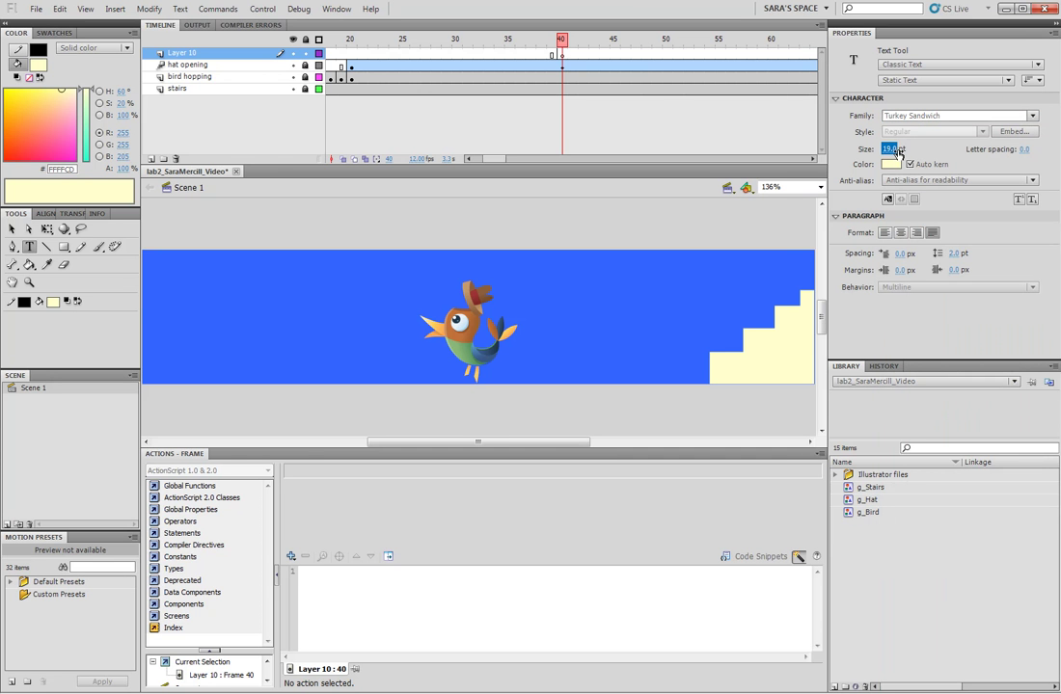
text(25)
key(Return)
drag(904, 152, 907, 149)
click(459, 320)
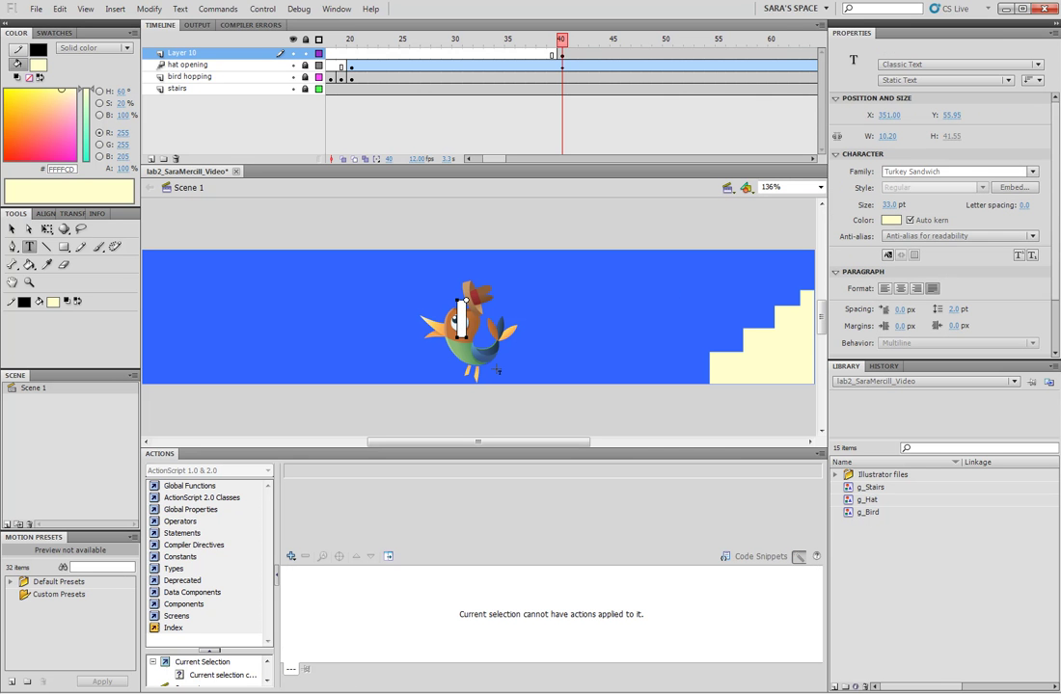
Type IMAGINE, position it across the bird's body, and break it apart with Ctrl+B.
text(MAGIC!)
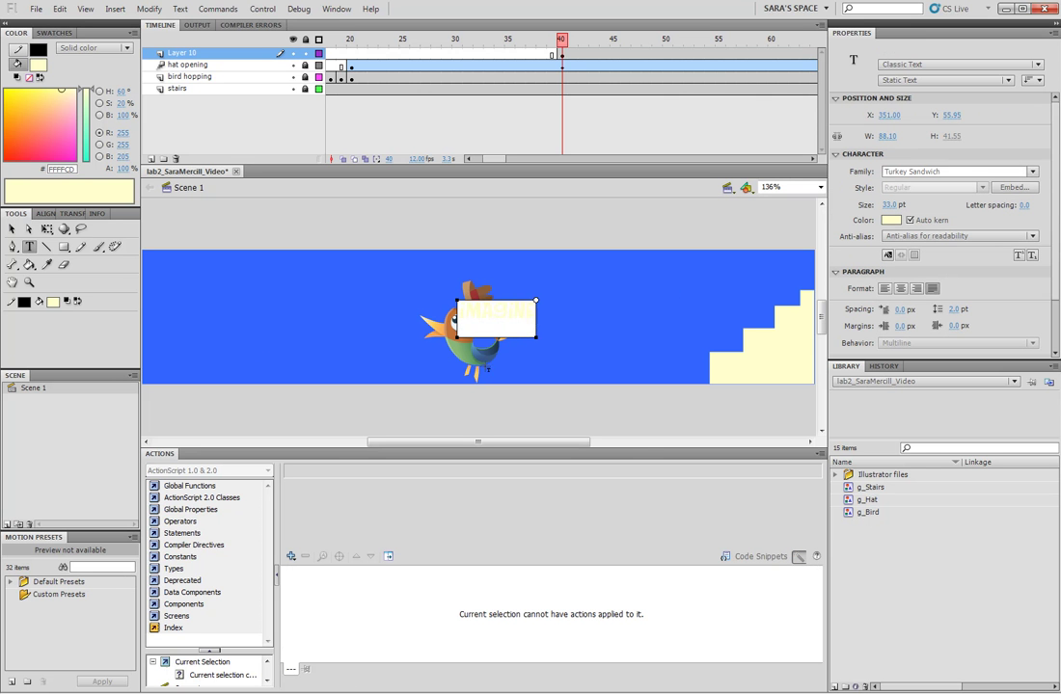
click(12, 229)
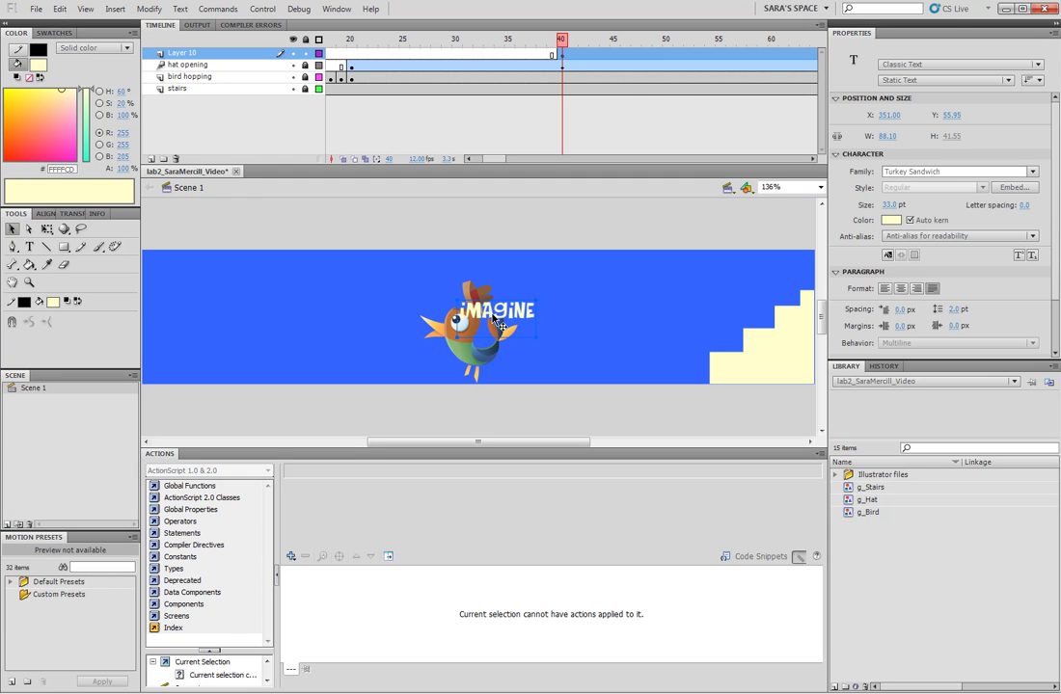
drag(496, 321, 485, 338)
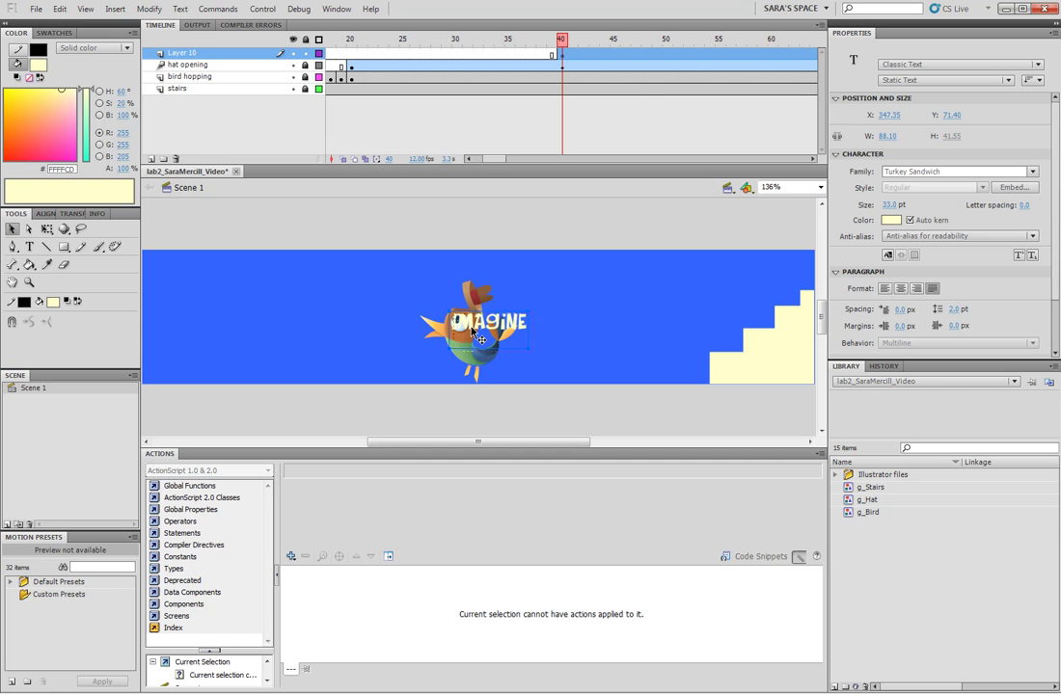
drag(465, 327, 475, 330)
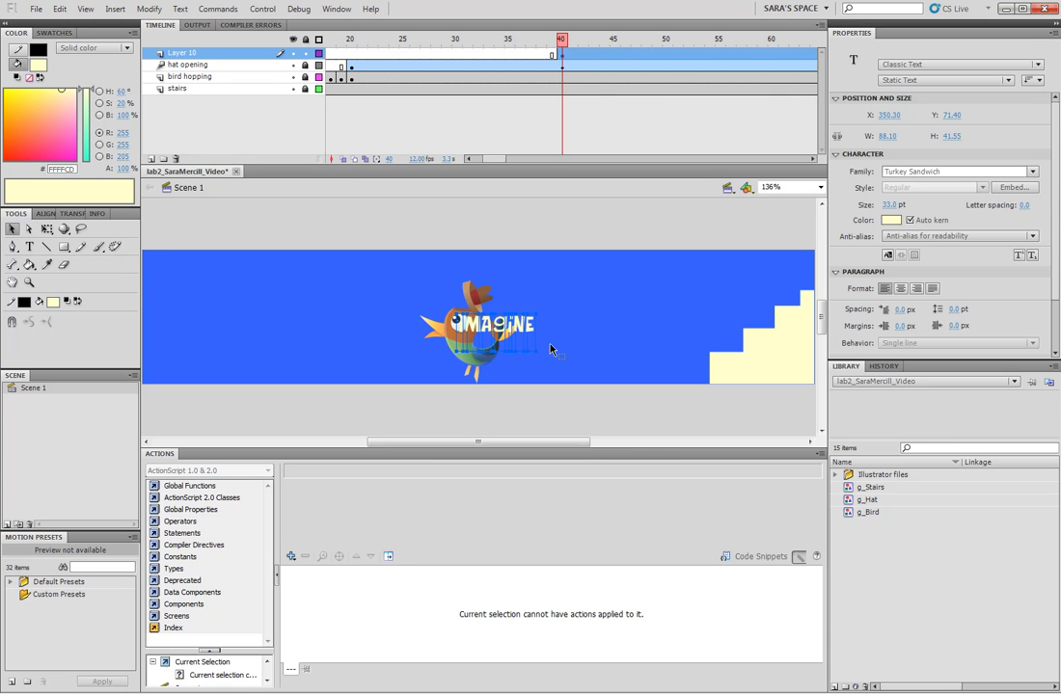
key(ctrl+b)
Distribute the IMAGINE letters to their own layers and delete the empty Layer 10.
right_click(487, 329)
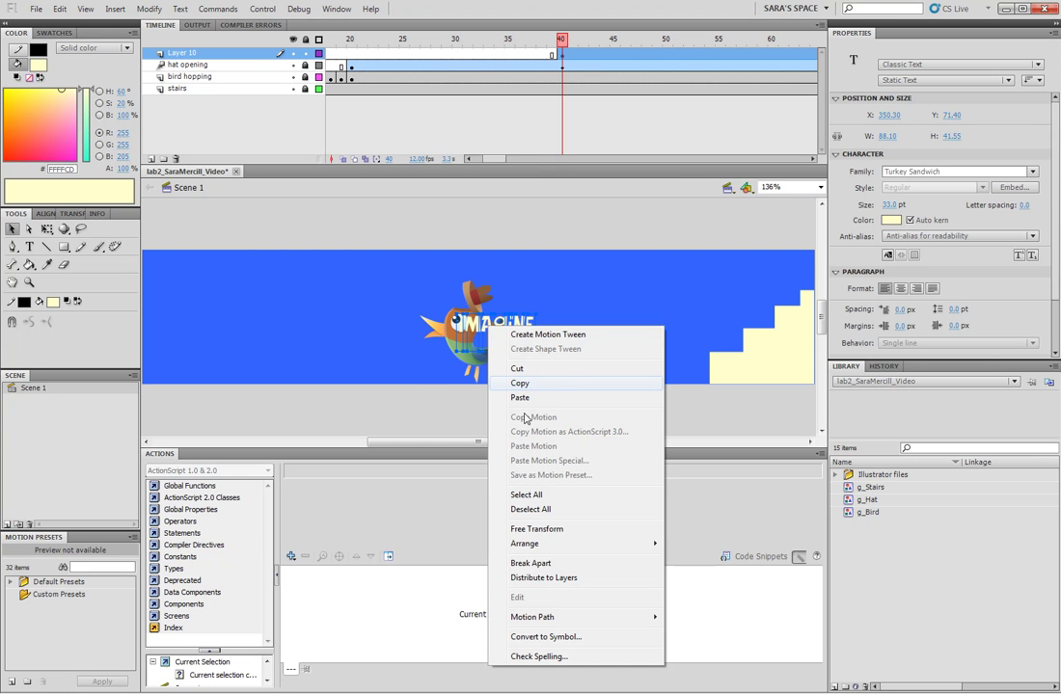
click(548, 578)
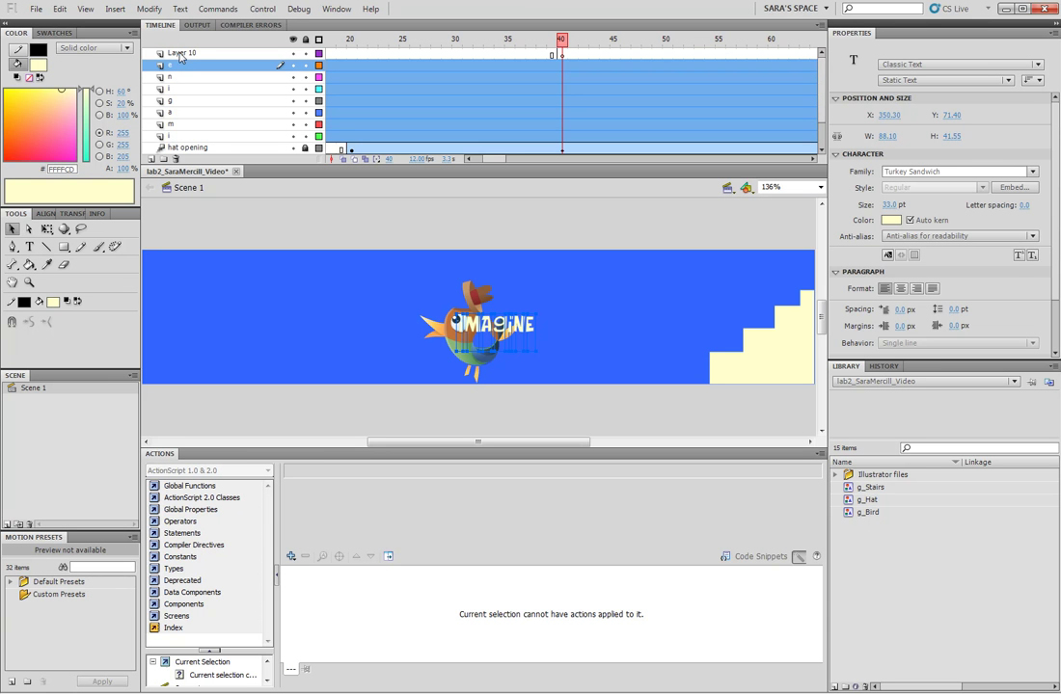
click(179, 56)
click(176, 159)
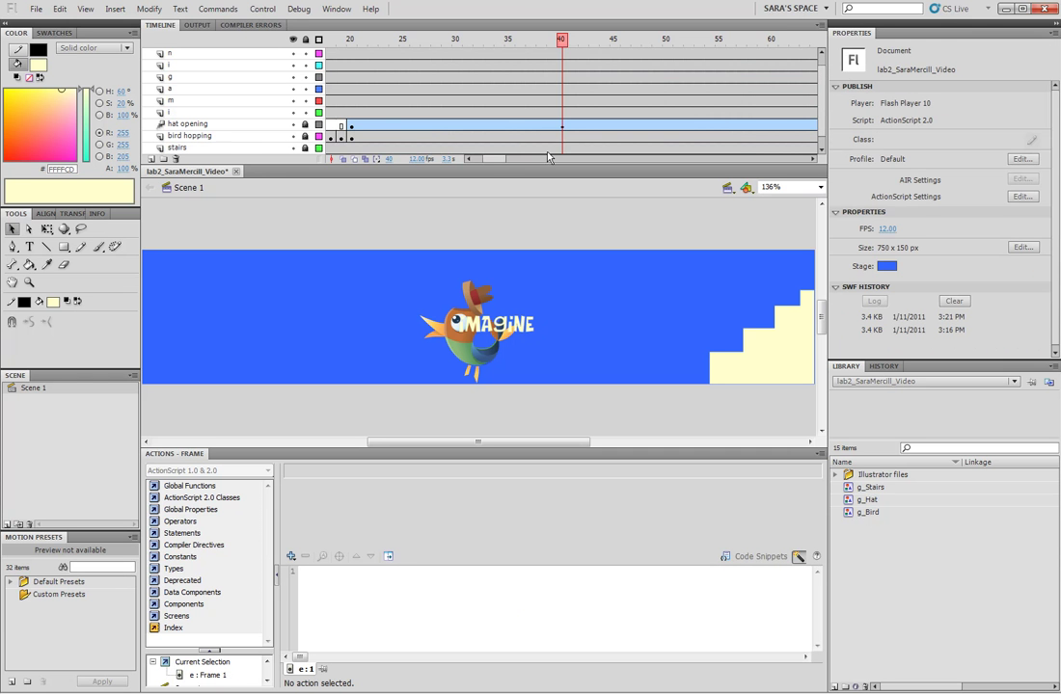
drag(500, 165, 491, 166)
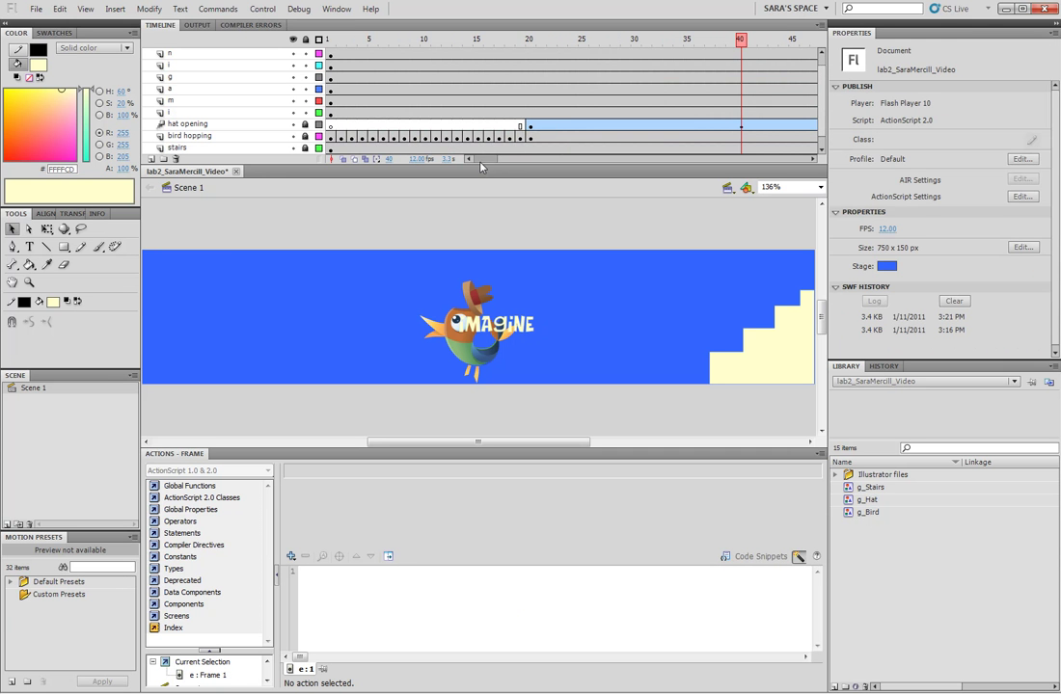
click(330, 113)
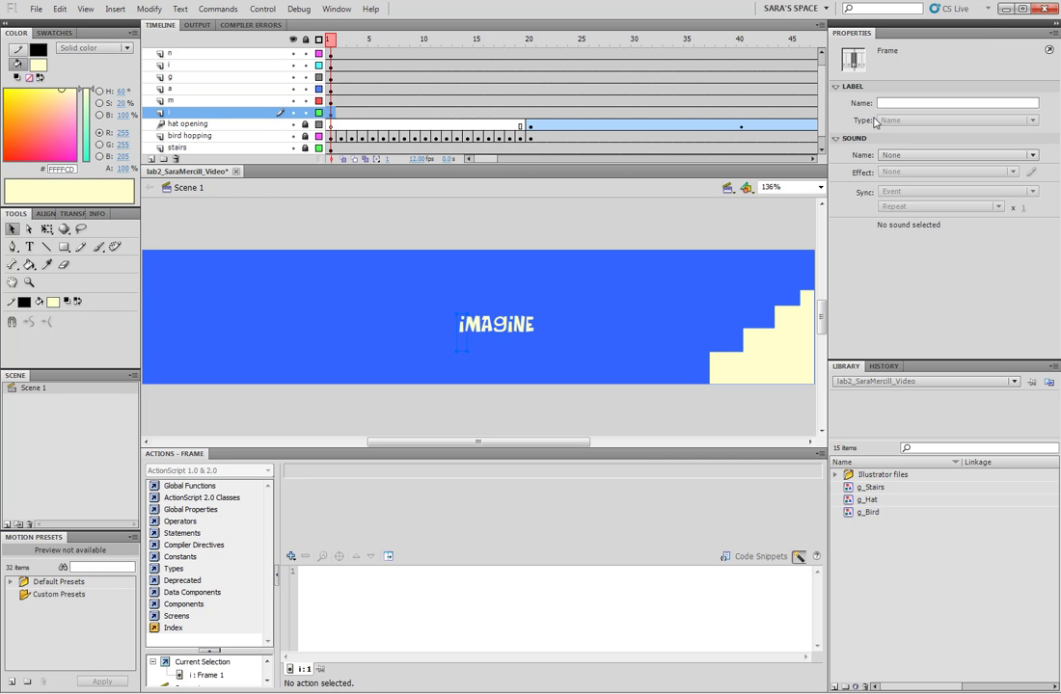
Move the frame 1 keyframes of all letter layers to frame 40.
scroll(714, 78, up, 1)
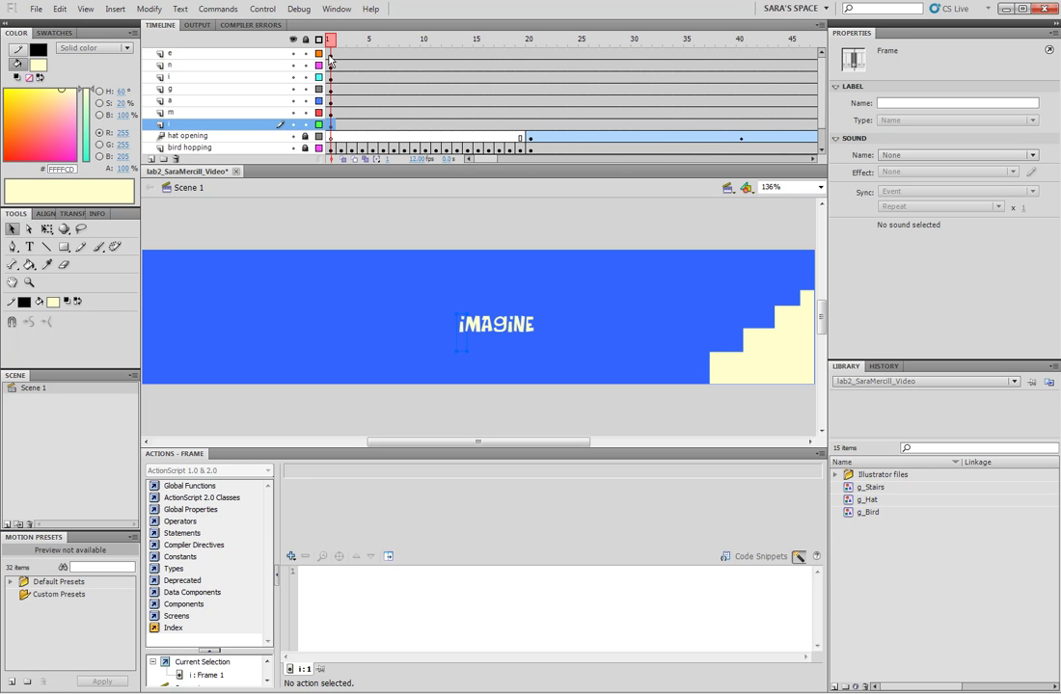
drag(329, 56, 330, 124)
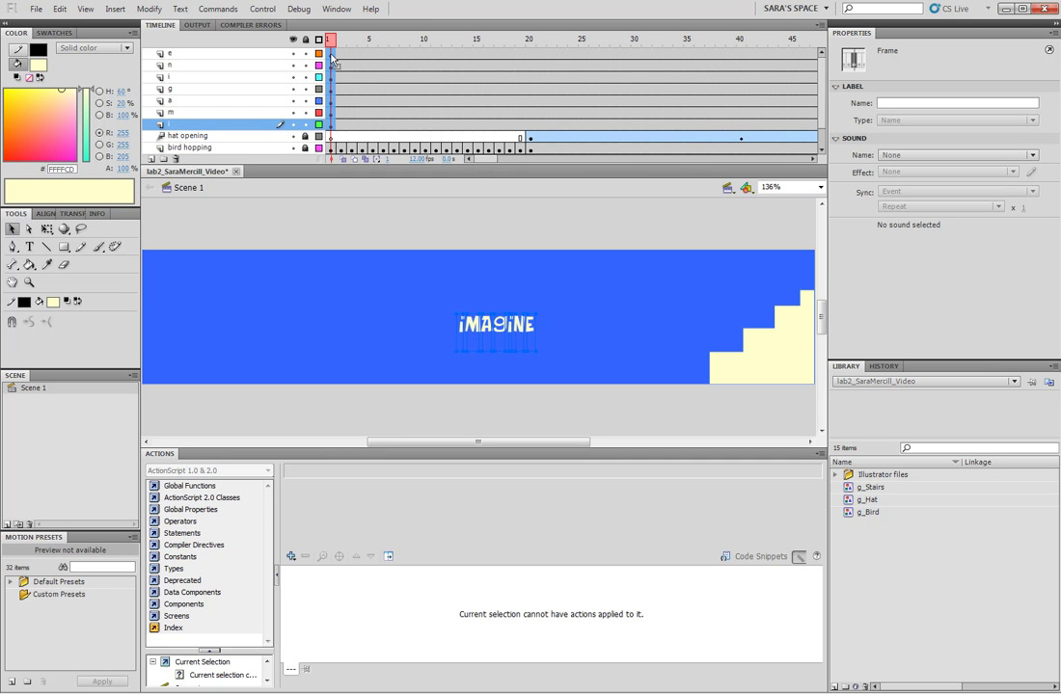
drag(332, 58, 733, 45)
drag(490, 163, 505, 163)
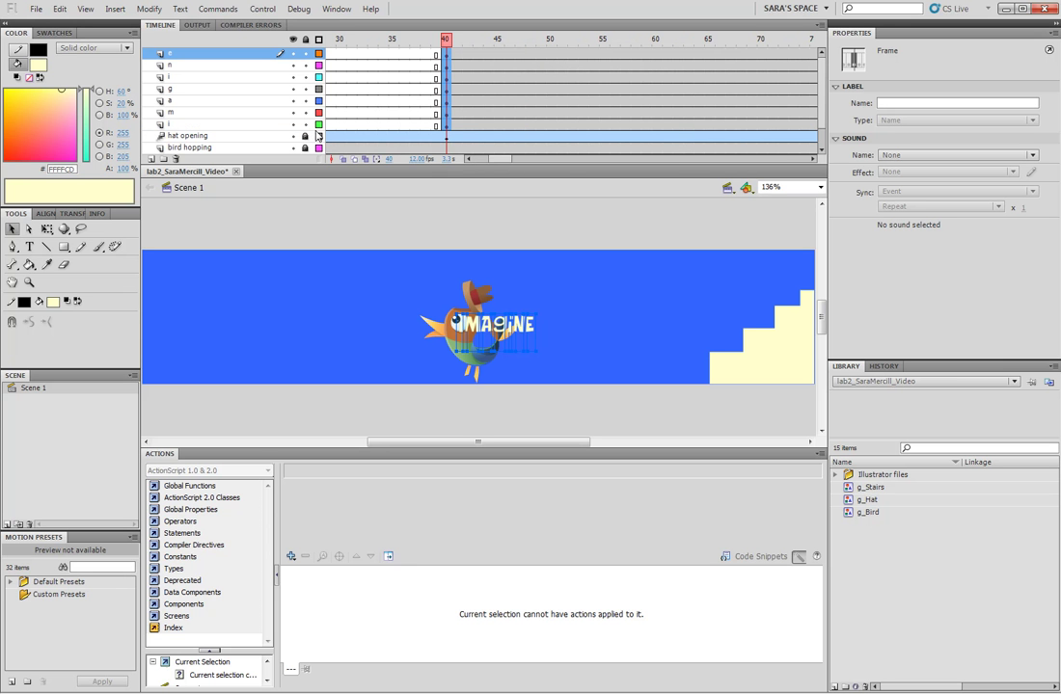
Lock every letter layer except i and select the letter i at frame 40.
drag(306, 125, 307, 54)
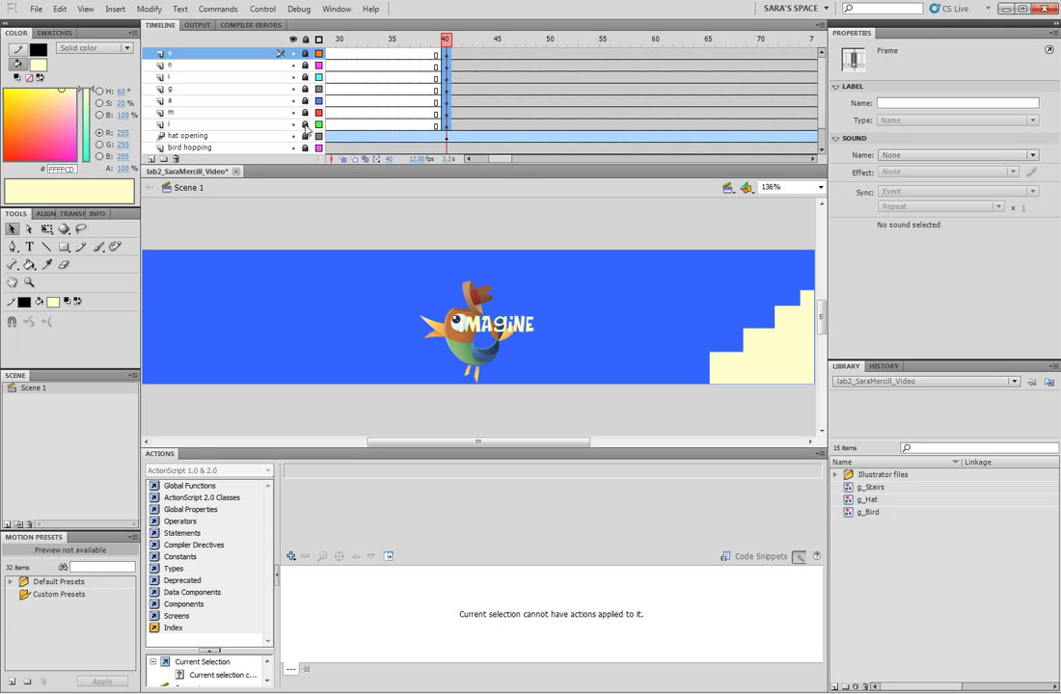
click(305, 125)
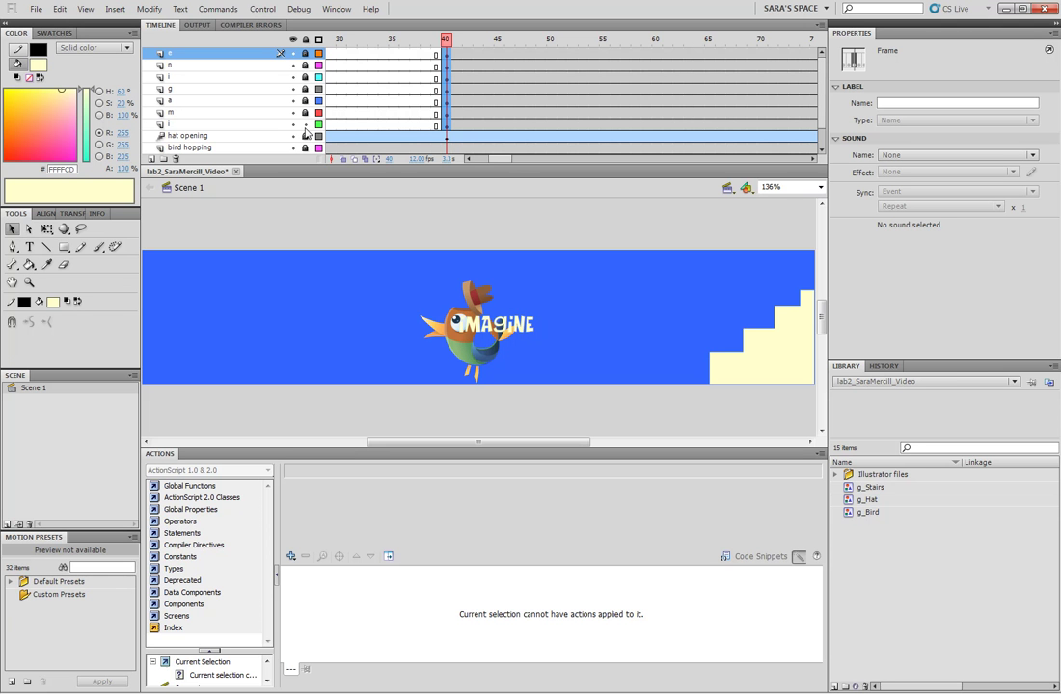
click(447, 126)
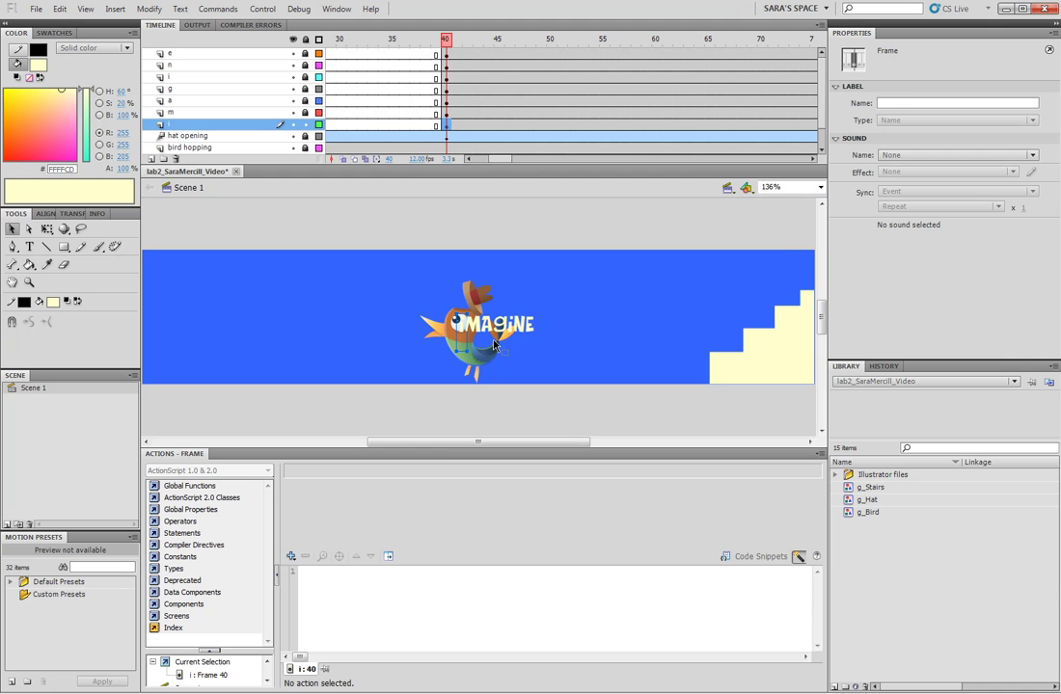
drag(455, 434, 450, 435)
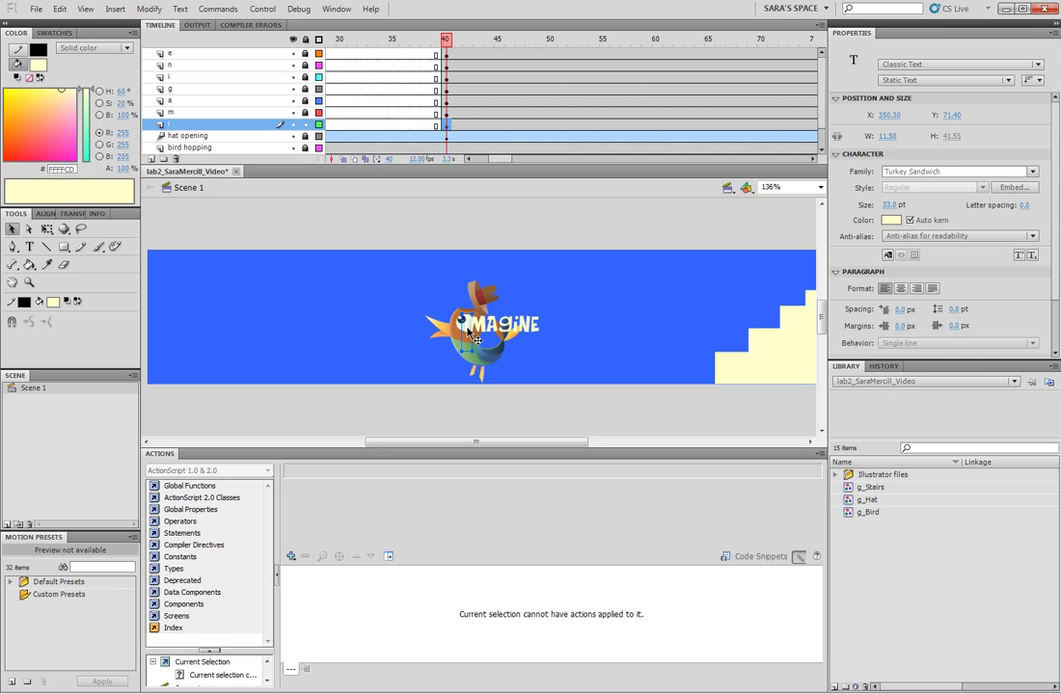
Motion-tween letter i from frame 40 to 50, moving it to the top-left corner and bending the path upward.
click(382, 118)
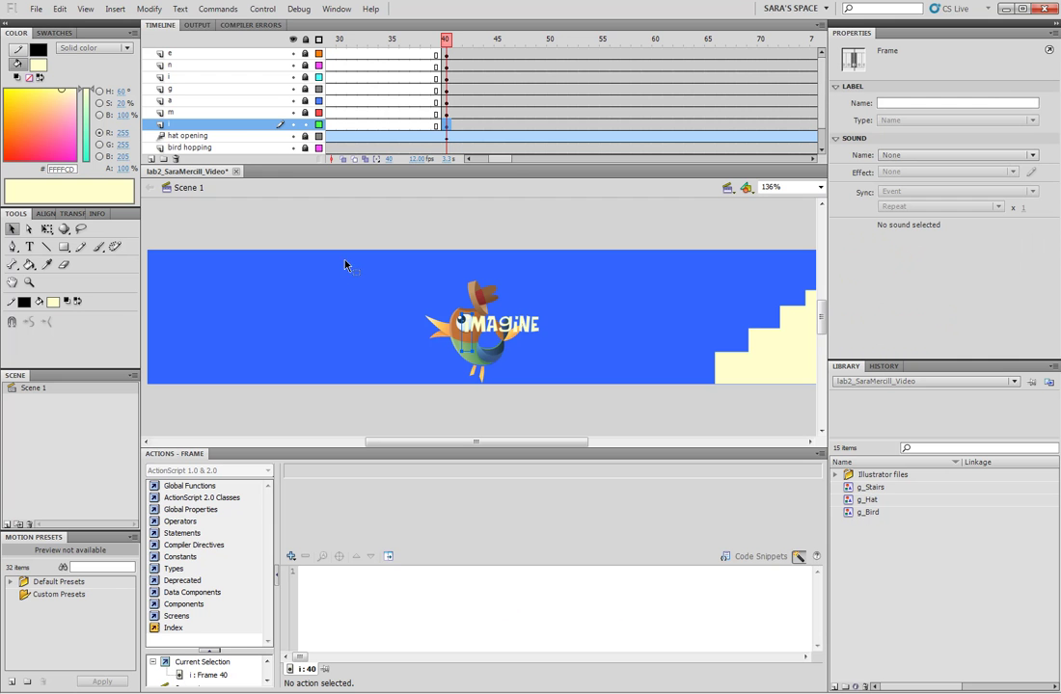
click(115, 9)
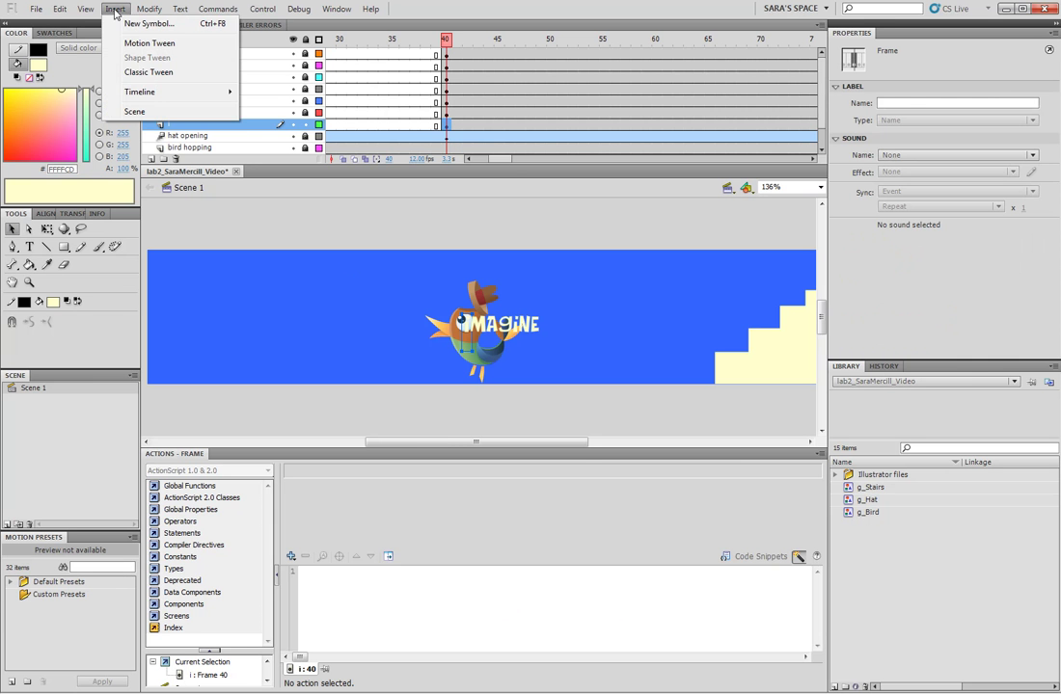
click(137, 44)
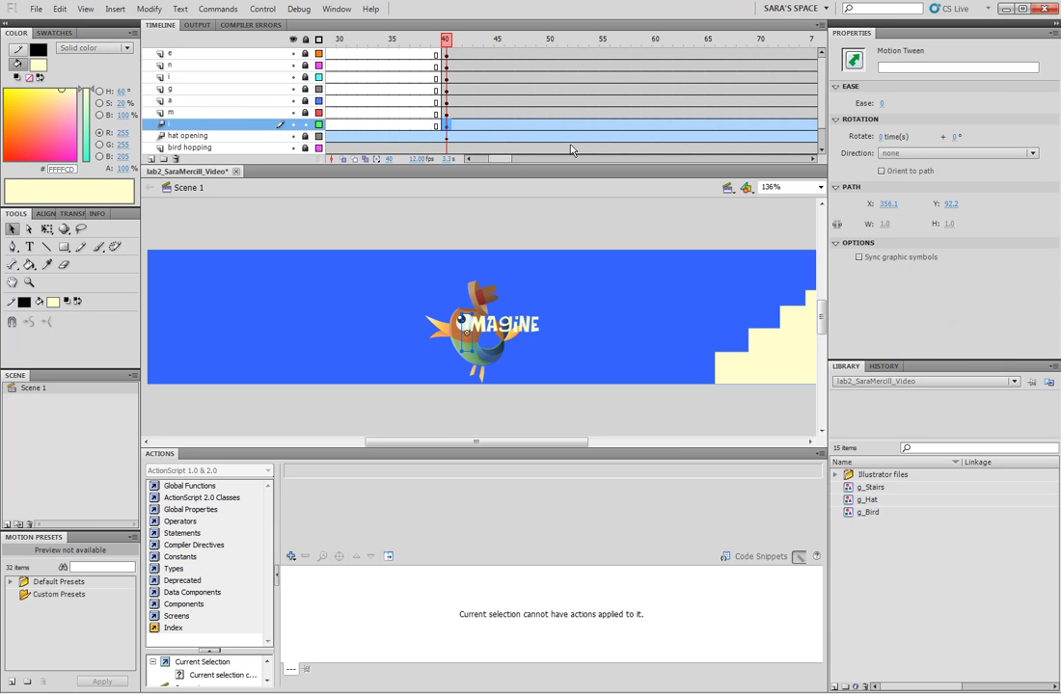
drag(443, 135, 495, 132)
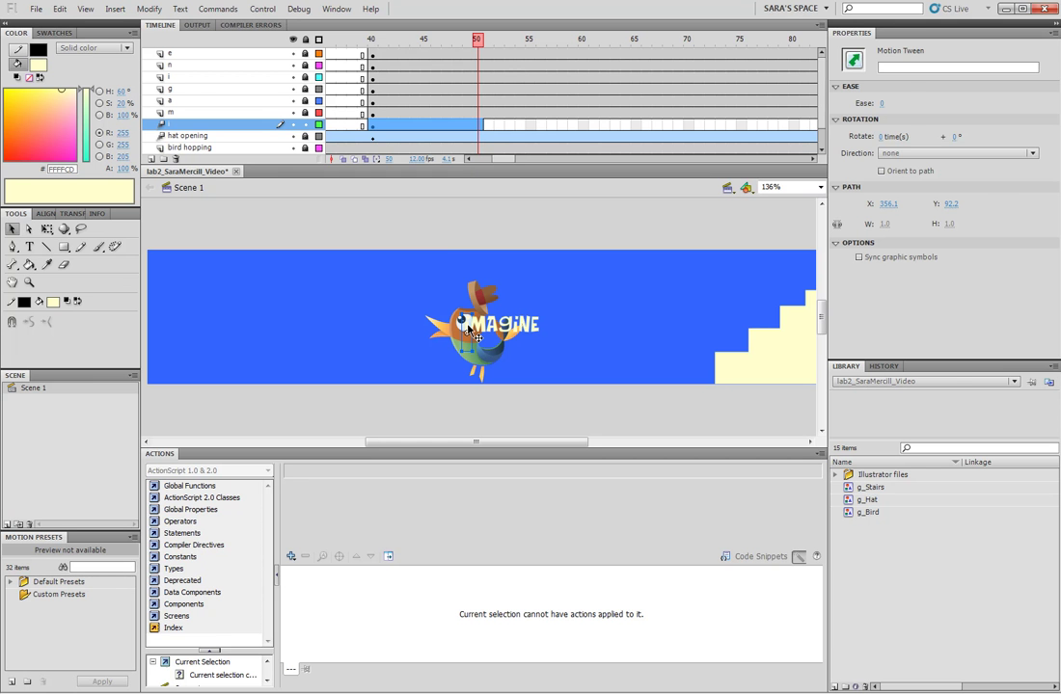
click(163, 287)
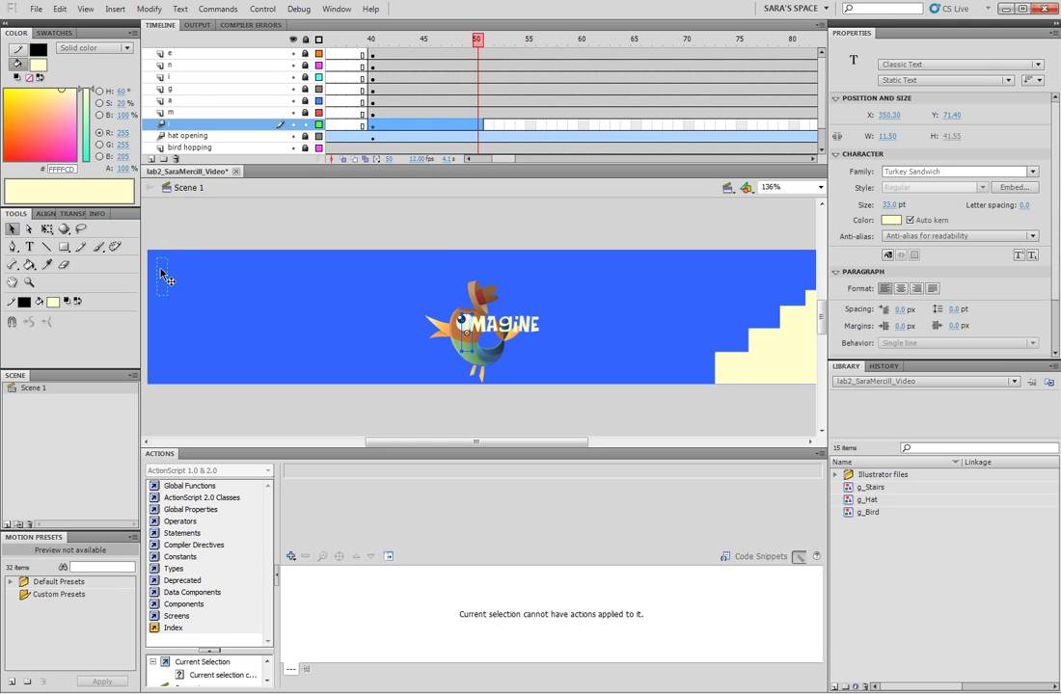
click(163, 277)
drag(327, 311, 330, 286)
Drag the motion path's Bezier handles with the Subselection tool into a wavy S-curve.
click(30, 231)
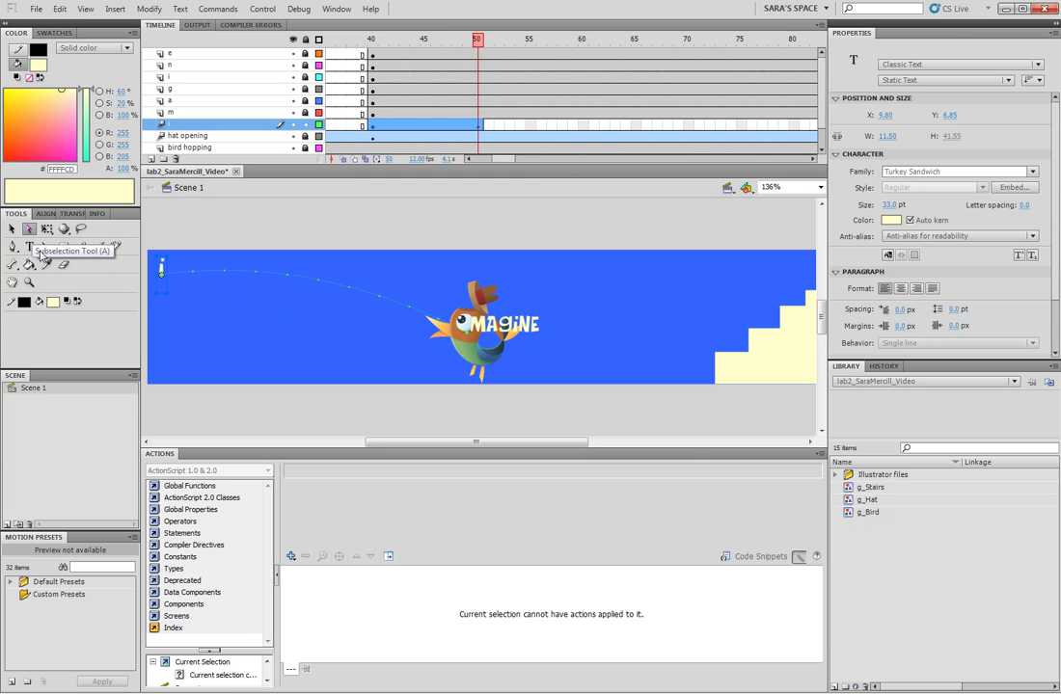
click(469, 337)
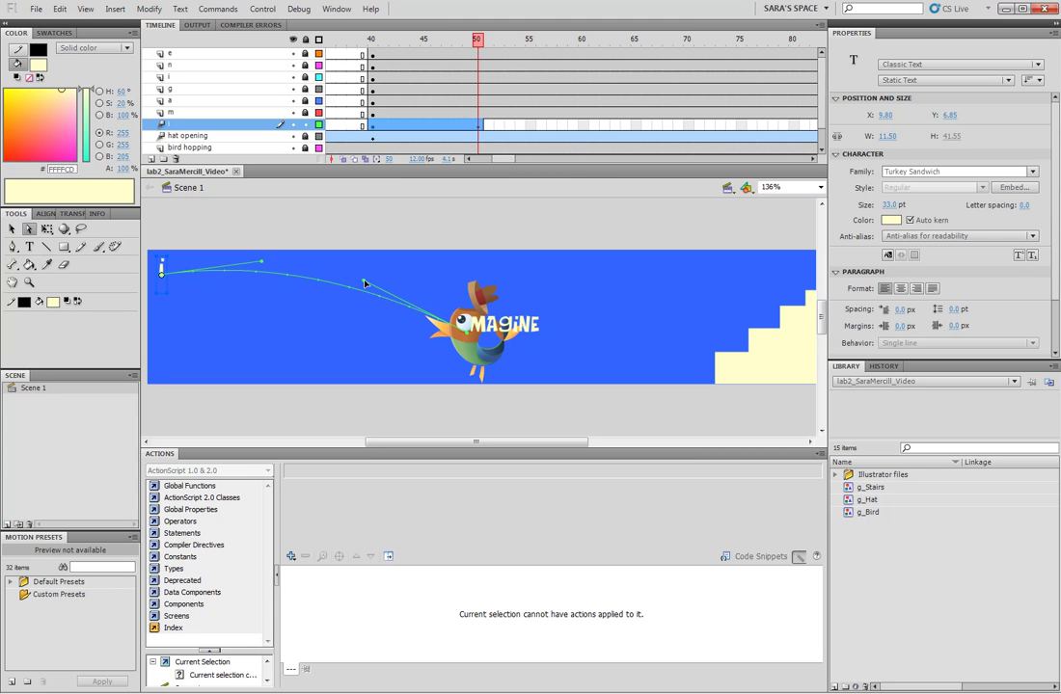
drag(364, 282, 528, 230)
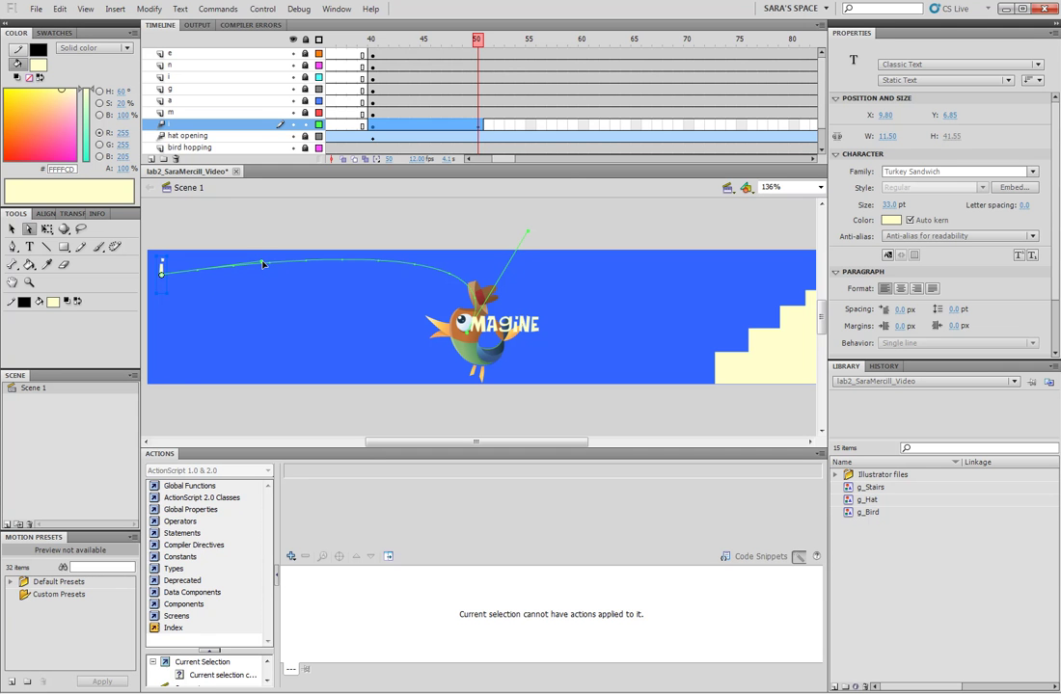
drag(263, 263, 159, 376)
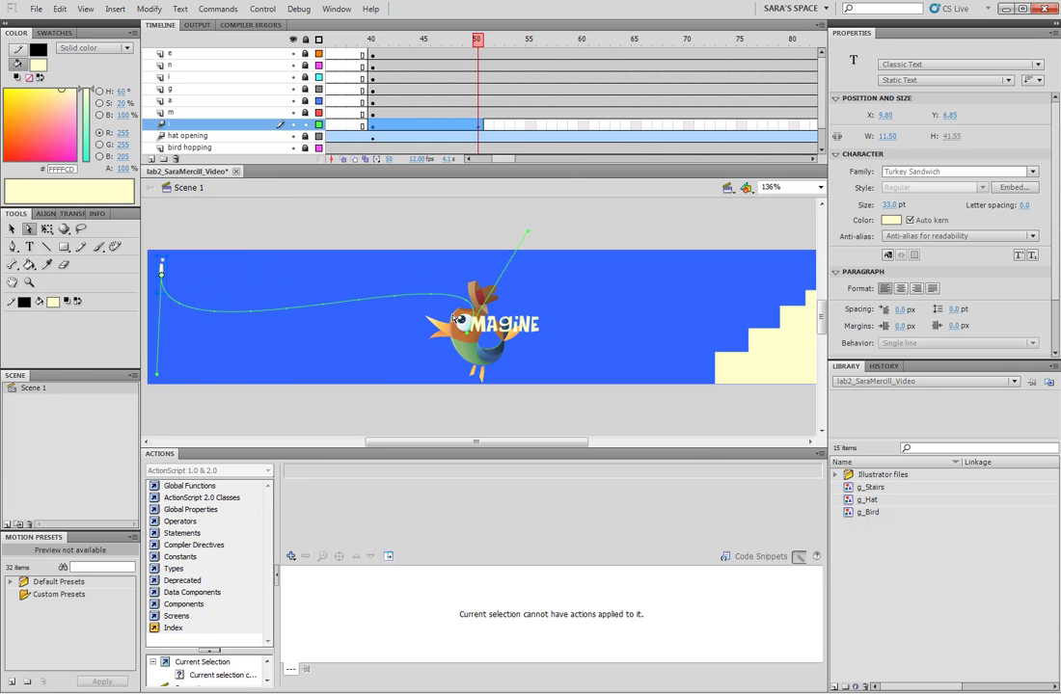
click(521, 231)
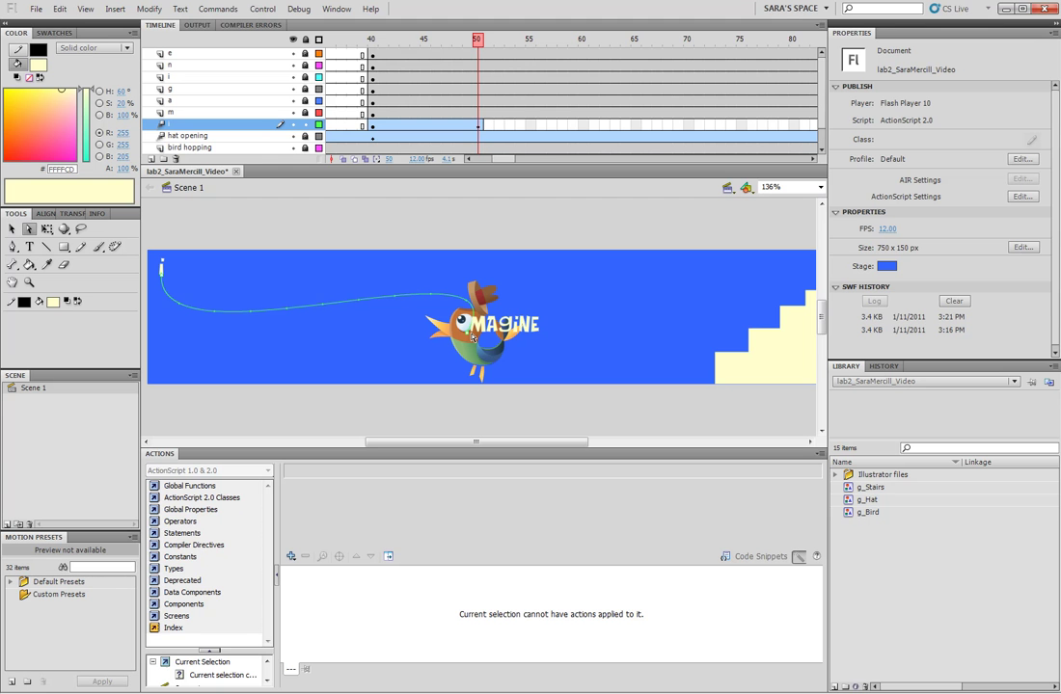
click(409, 291)
drag(529, 233, 508, 200)
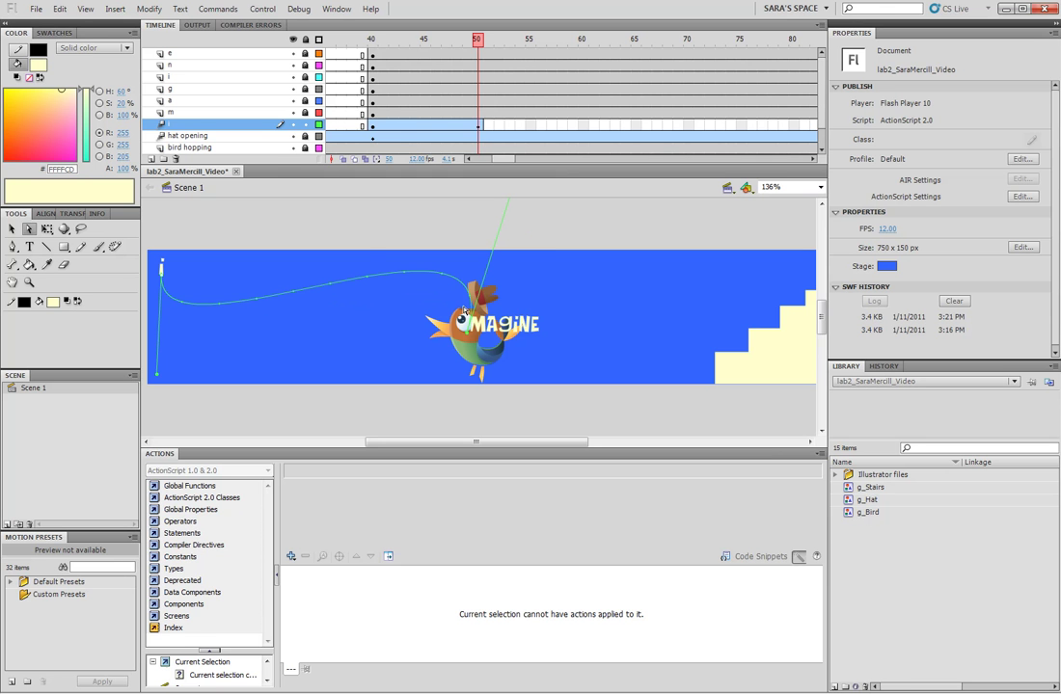
click(420, 127)
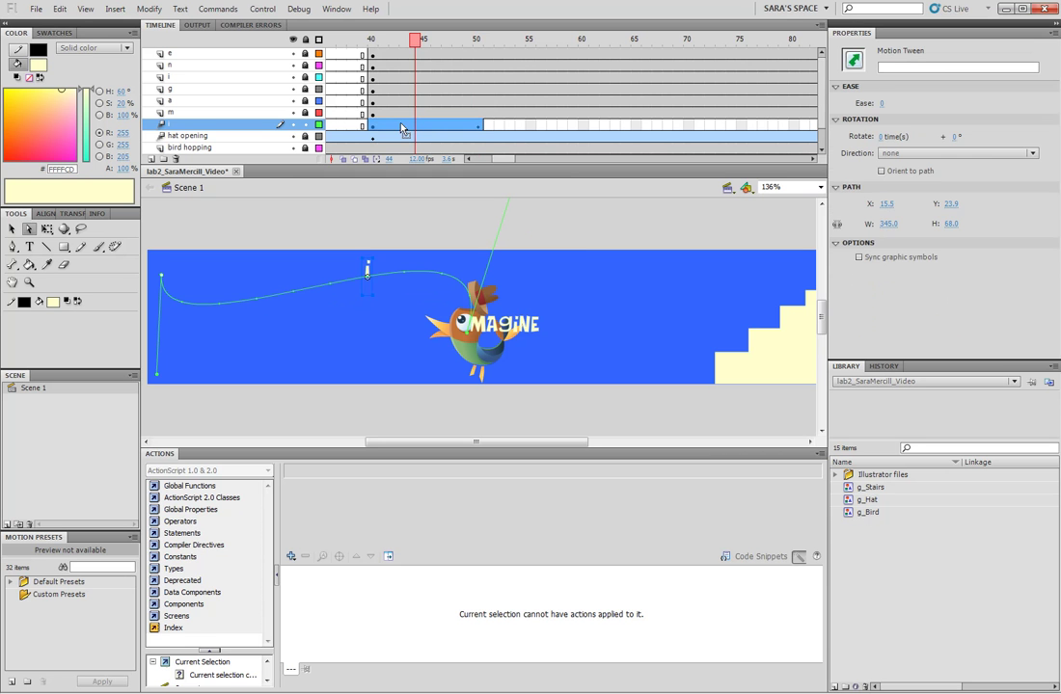
click(366, 276)
Set the i's tween to rotate 9 times CCW and scrub the timeline to preview.
click(882, 137)
text(9)
key(Return)
click(926, 153)
click(908, 198)
drag(415, 40, 447, 54)
click(414, 124)
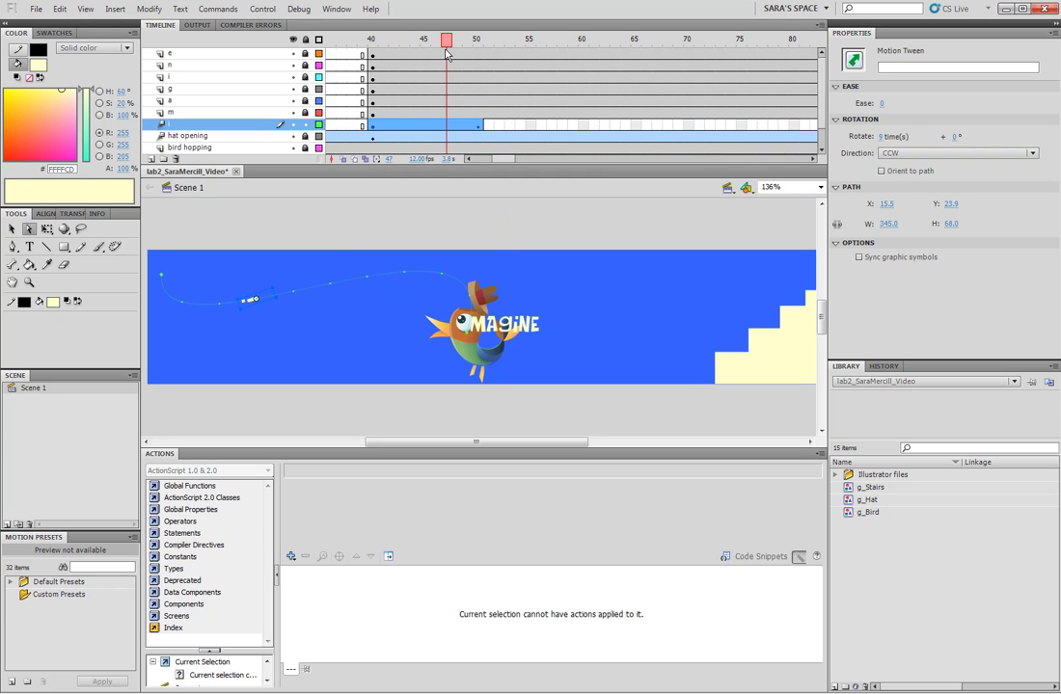